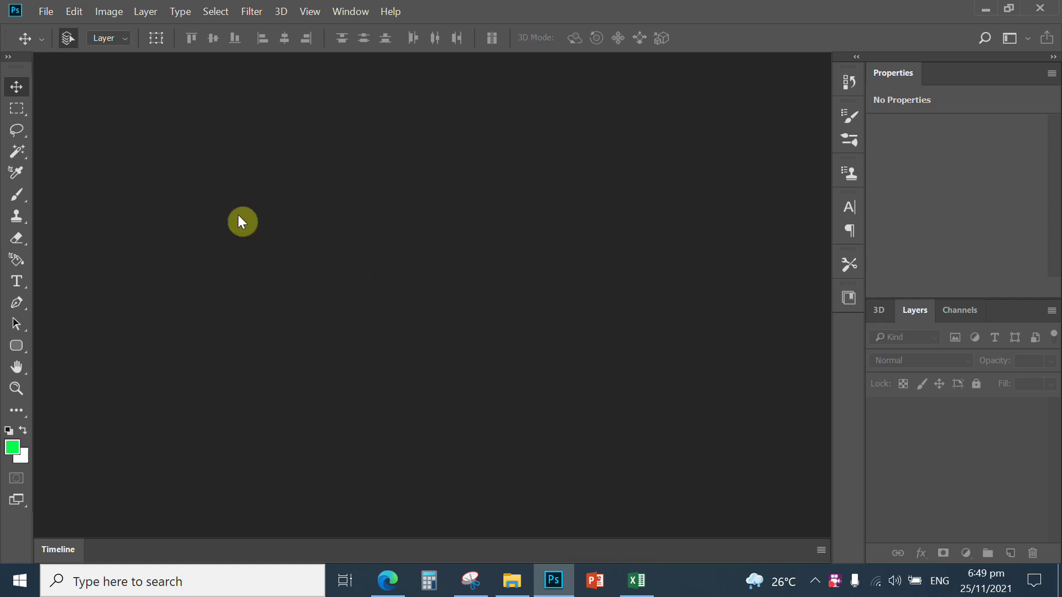
Create a new blank document 11 in wide by 8.5 in high at 300 ppi.
left_click(47, 12)
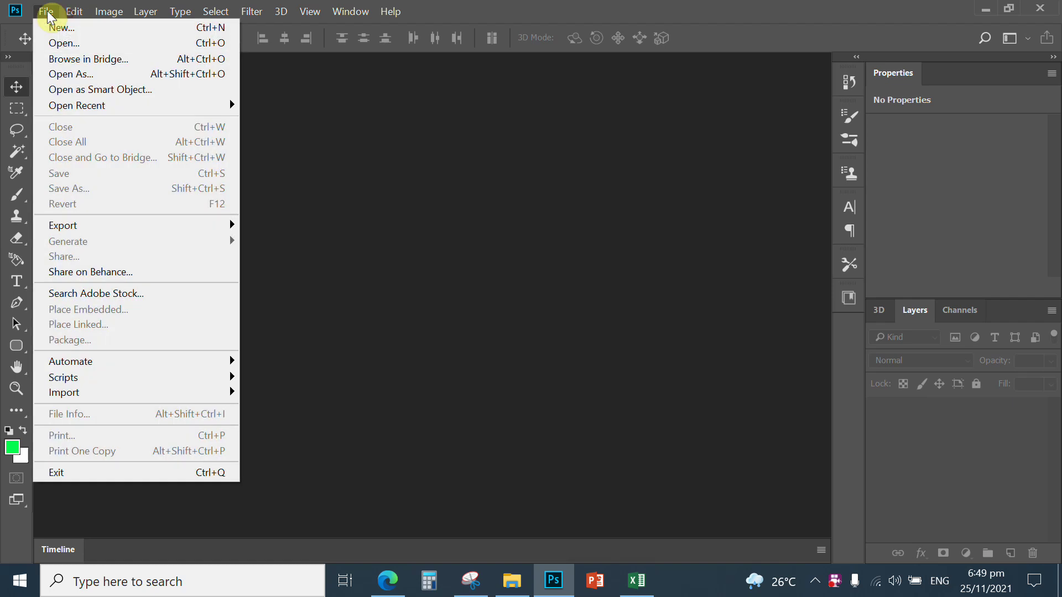
left_click(66, 32)
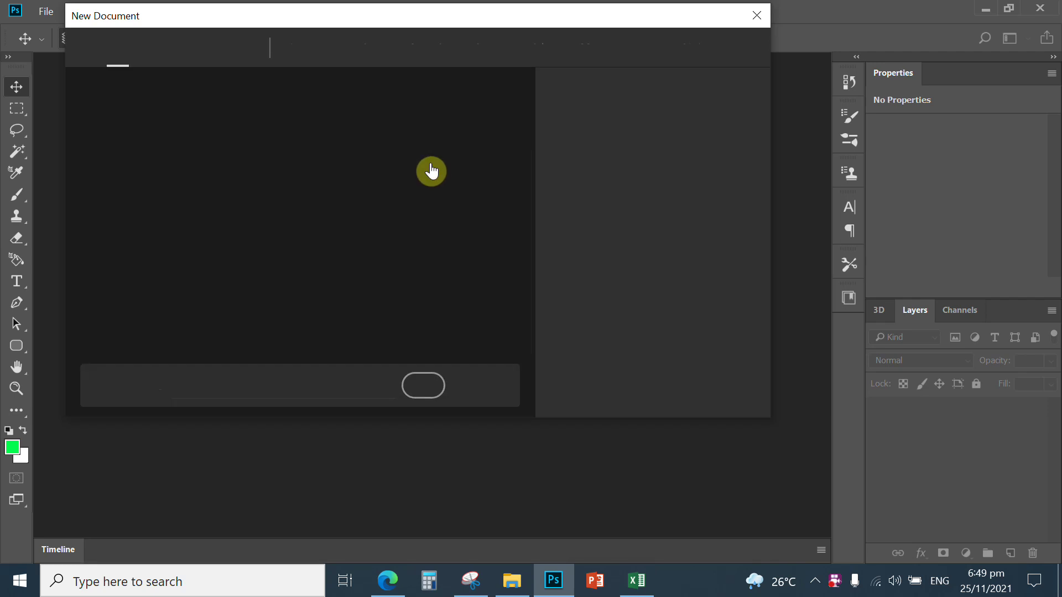
left_click_drag(390, 18, 429, 77)
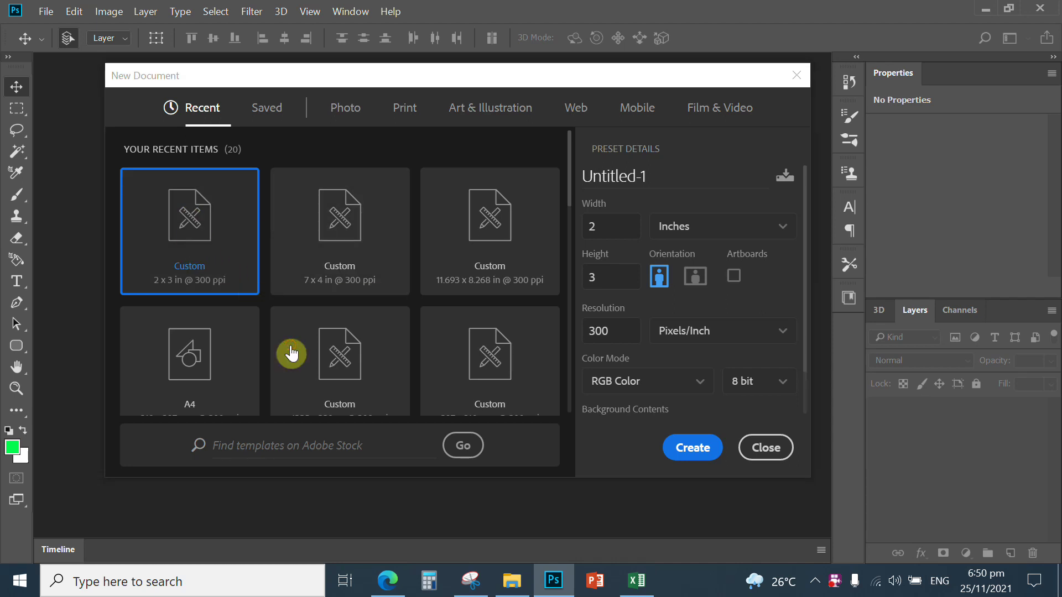
double_click(625, 227)
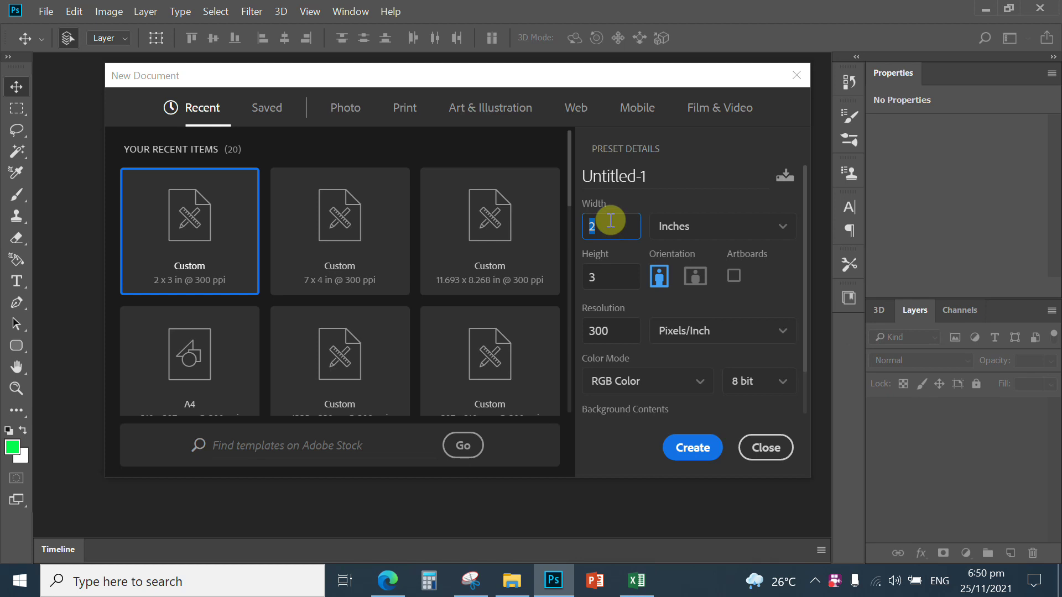
key("BackSpace")
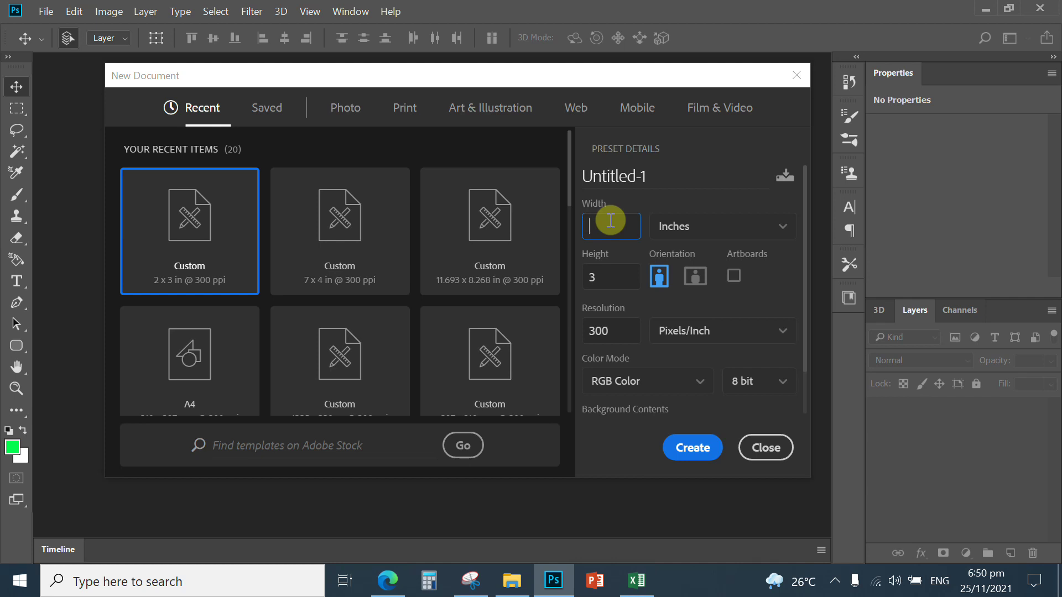
type("11")
key("Tab")
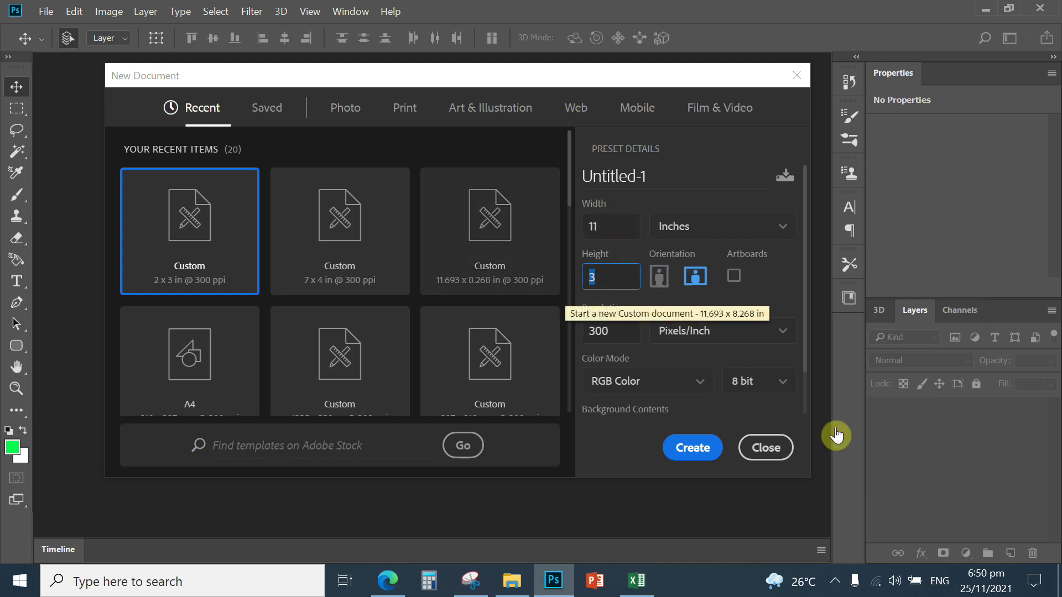
type("85")
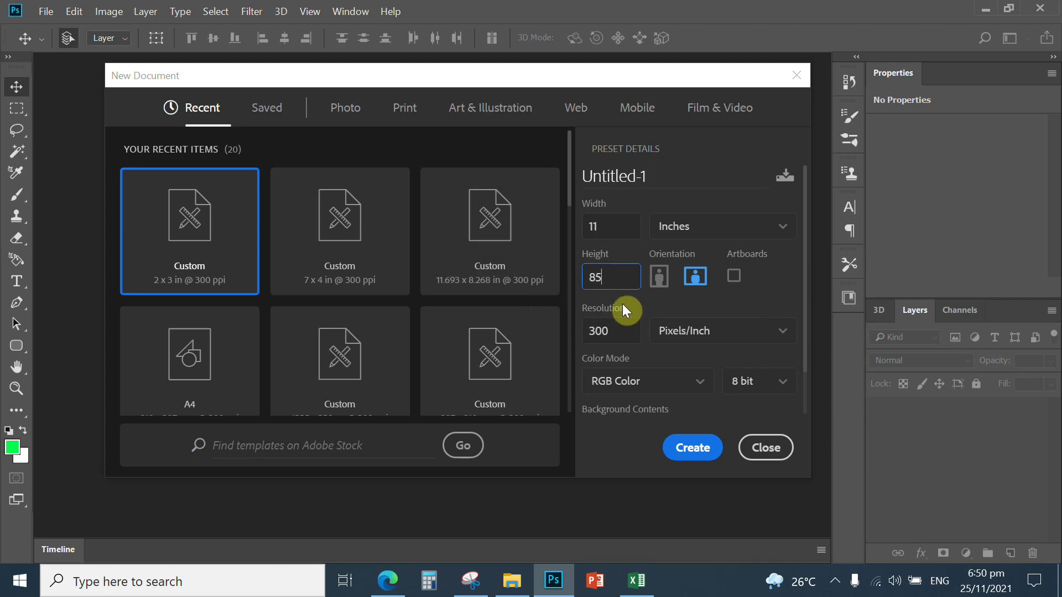
key("BackSpace")
type(".5")
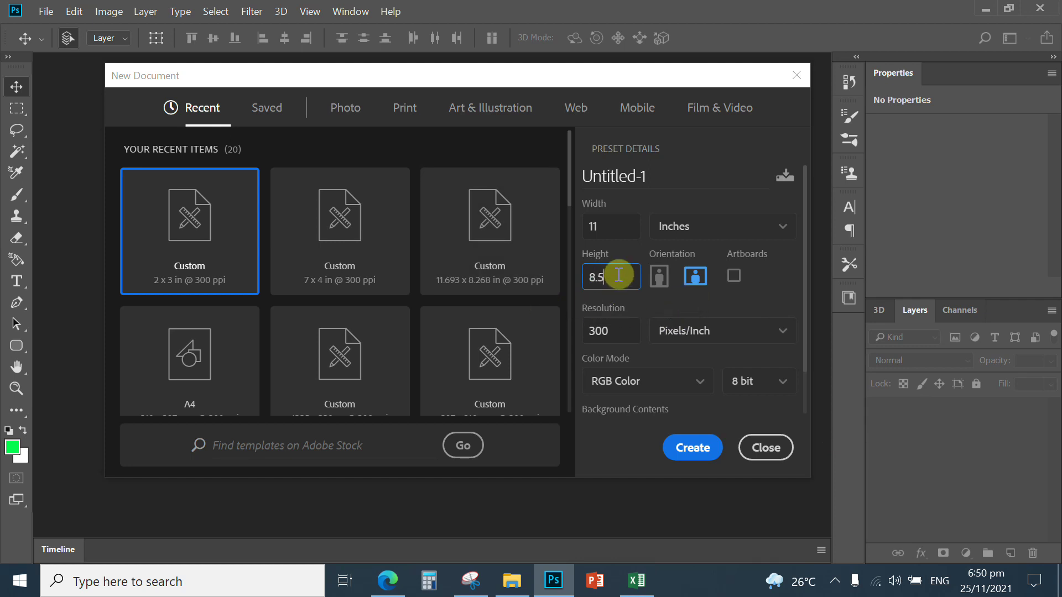
double_click(625, 330)
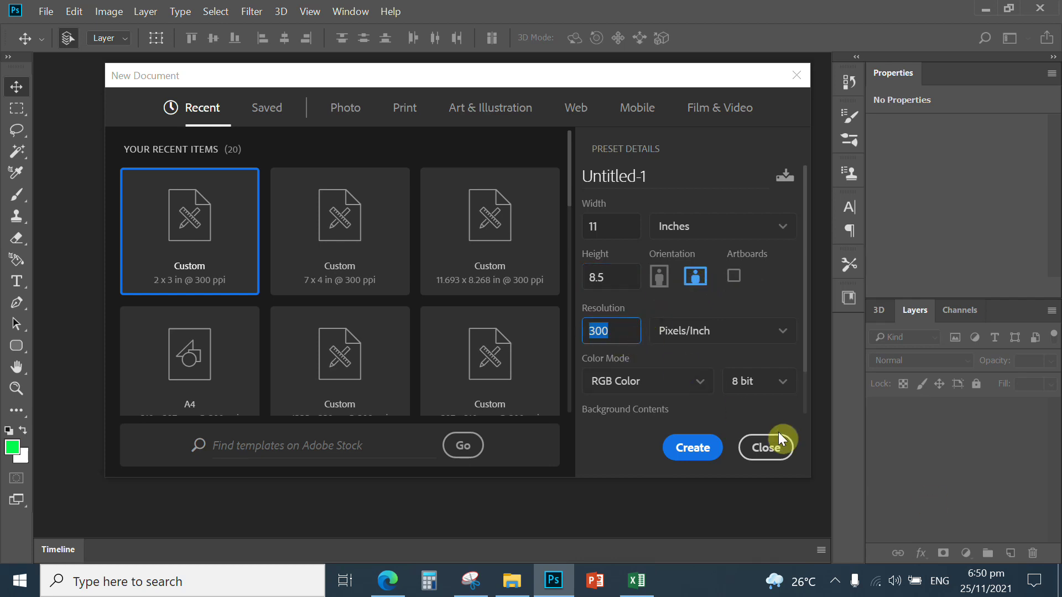
left_click(695, 453)
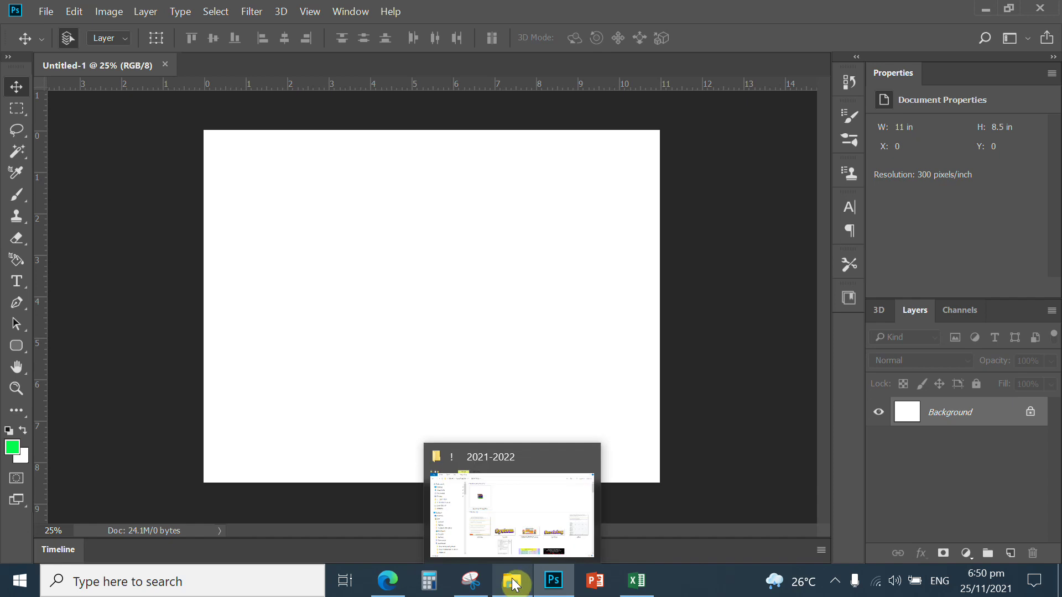
Drag SNNHS SIGNAGE fn png from the 2021-2022 folder in File Explorer into Photoshop.
left_click(515, 582)
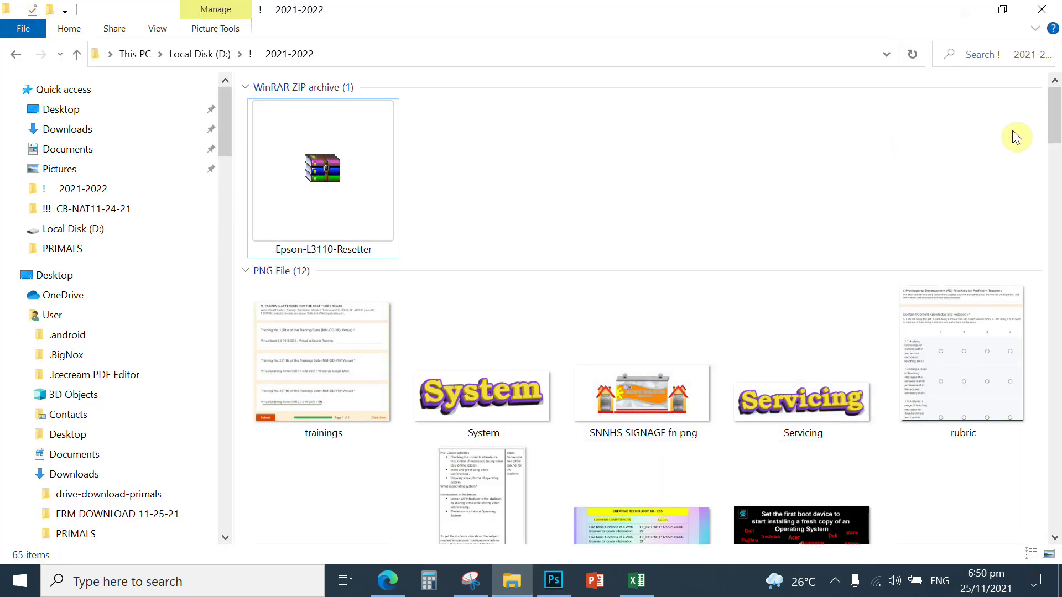
left_click(645, 387)
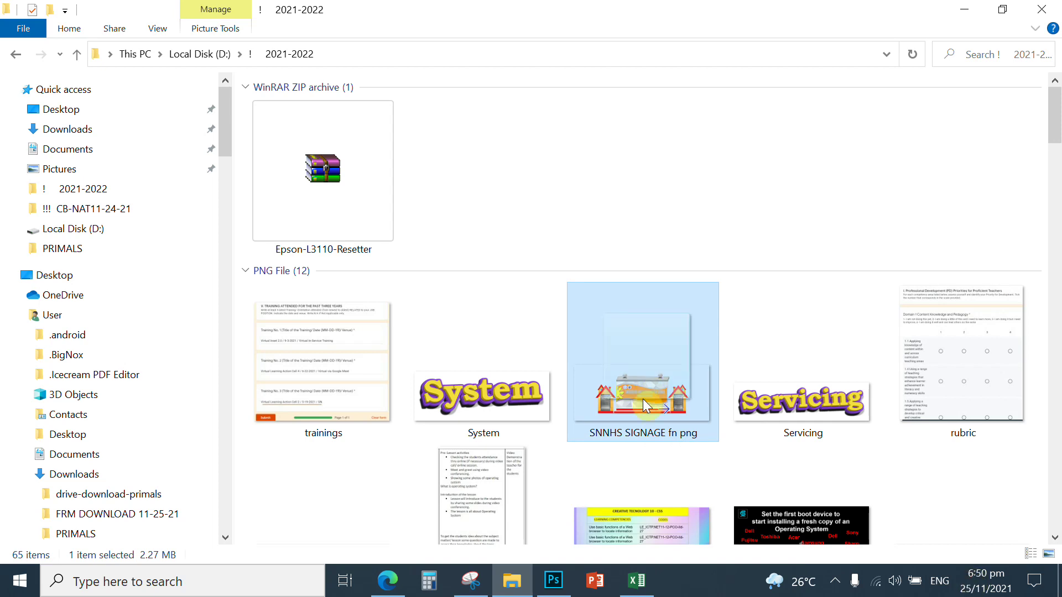
left_click(563, 581)
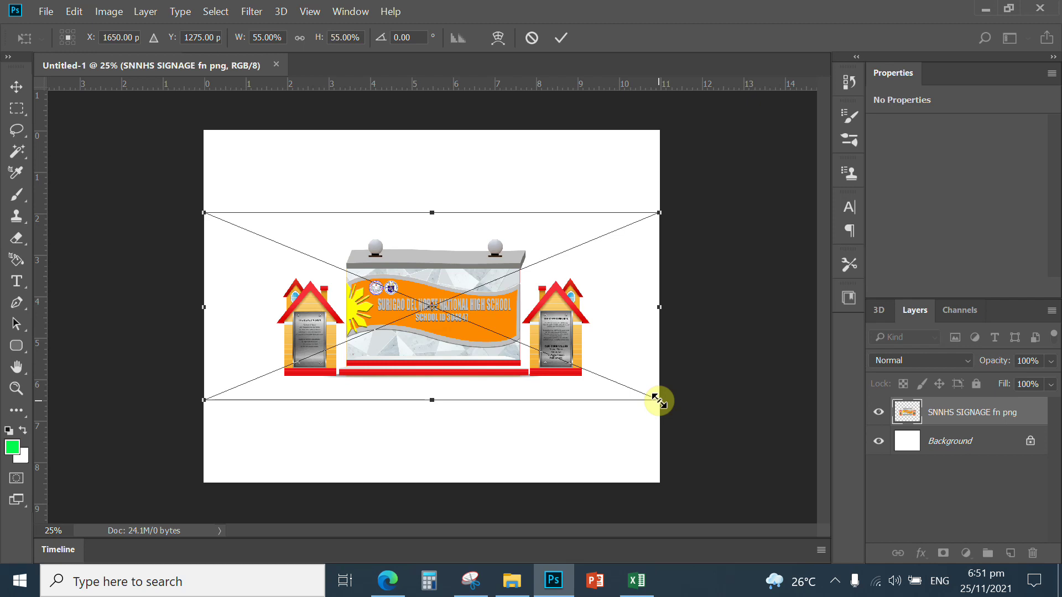
Enlarge the placed signage to about 9.4 in wide, then load its outline as a selection.
left_click_drag(658, 401, 708, 441)
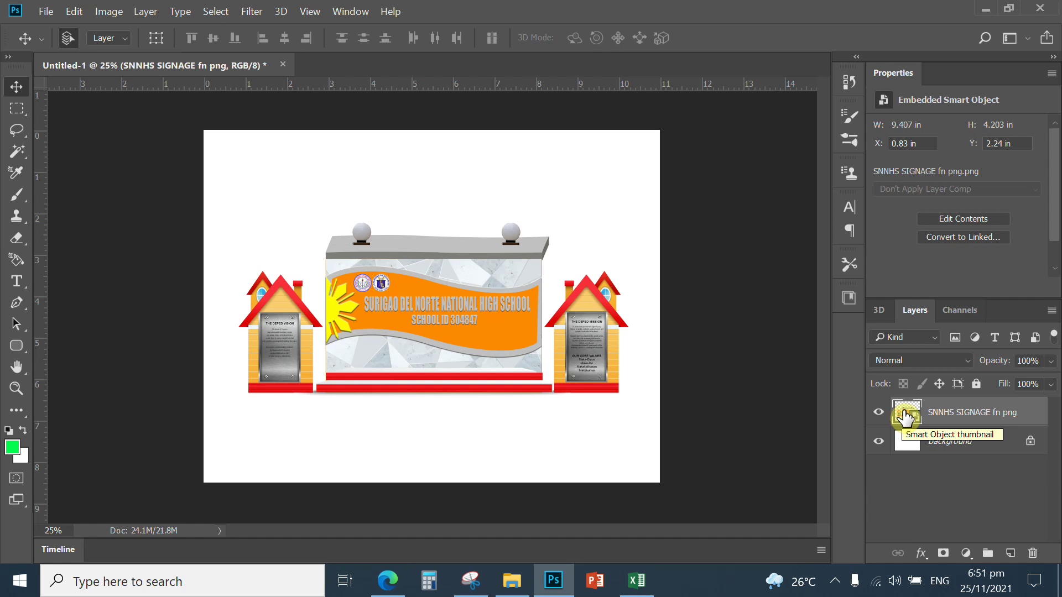
left_click_drag(904, 419, 905, 416)
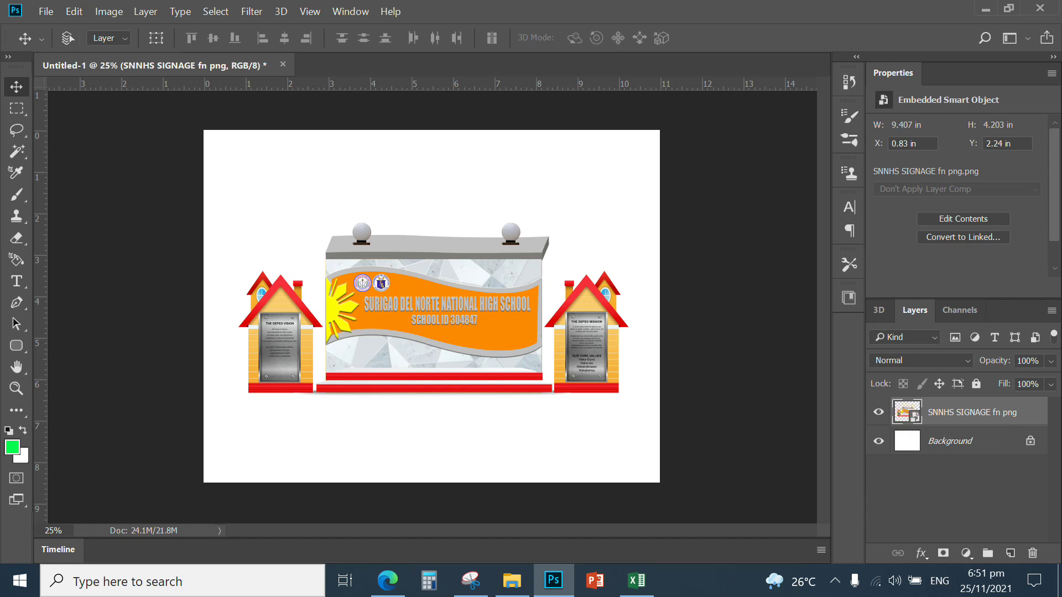
left_click(904, 419, "ctrl")
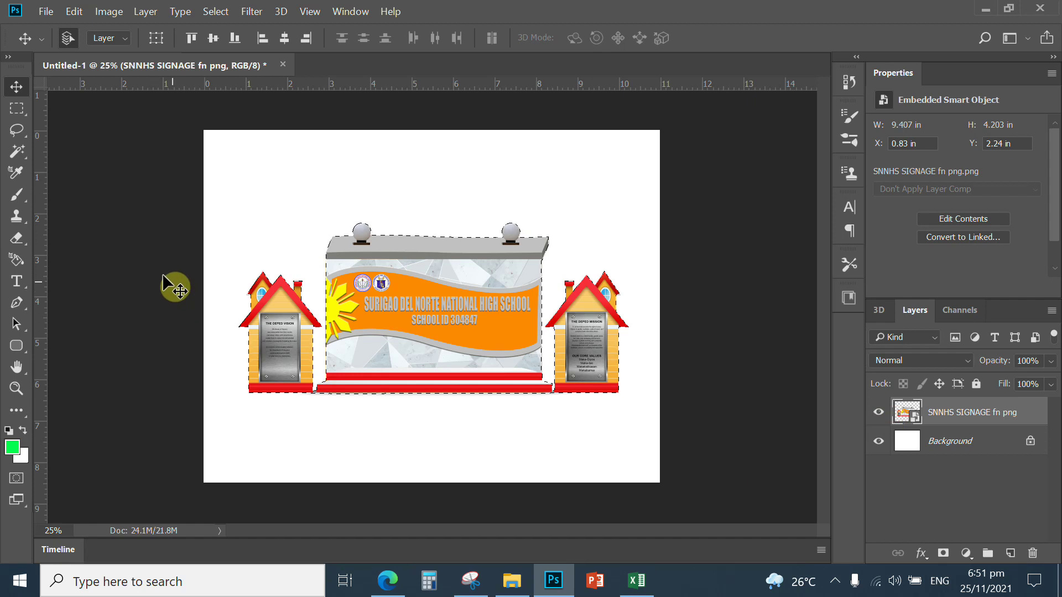
Convert the signage outline selection into a work path at 2.0-pixel tolerance.
left_click(17, 109)
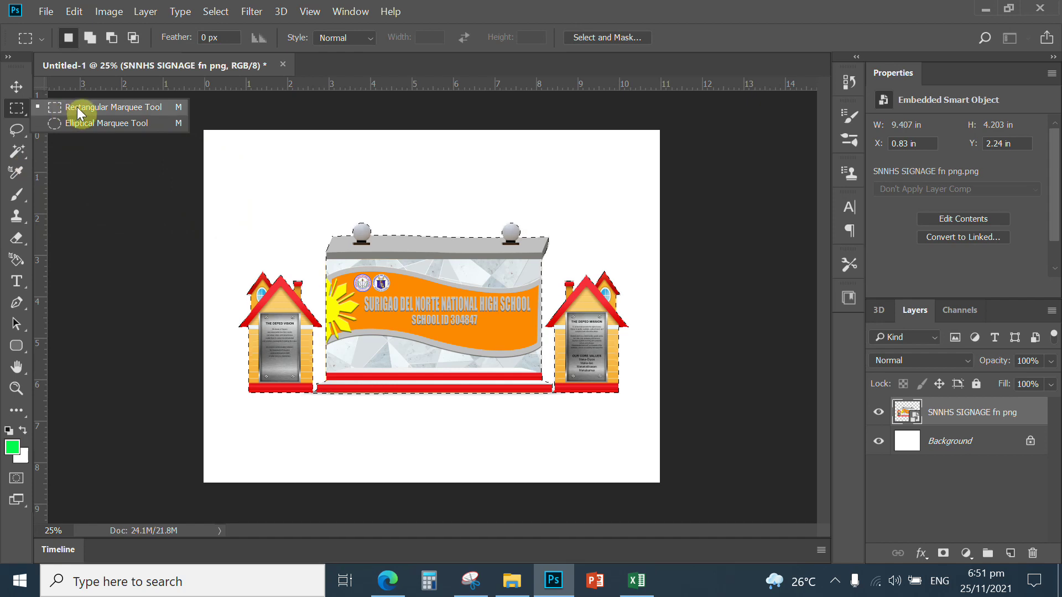
left_click(107, 157)
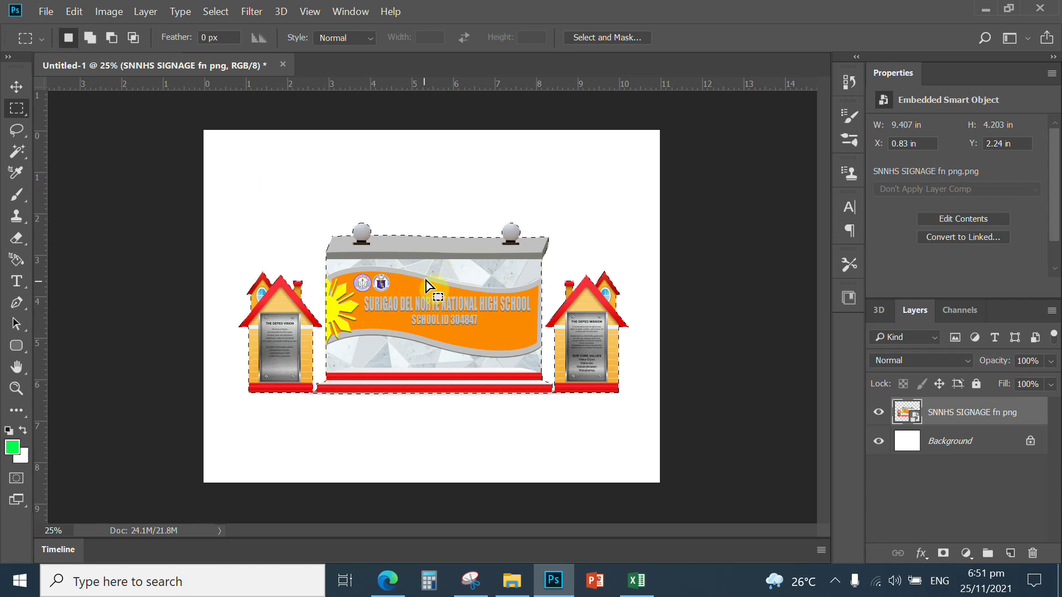
right_click(457, 273)
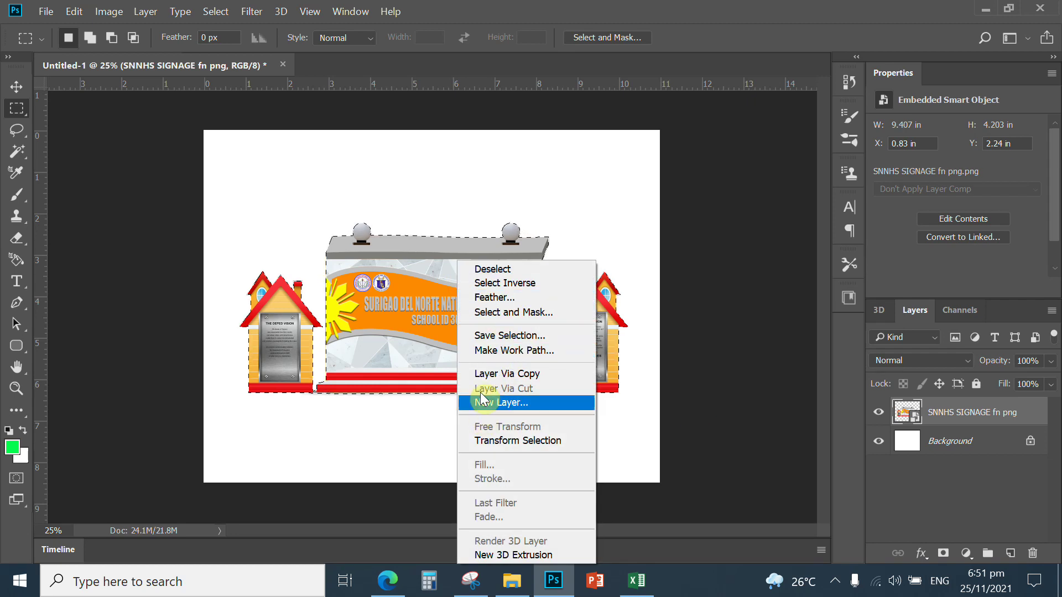
left_click(484, 351)
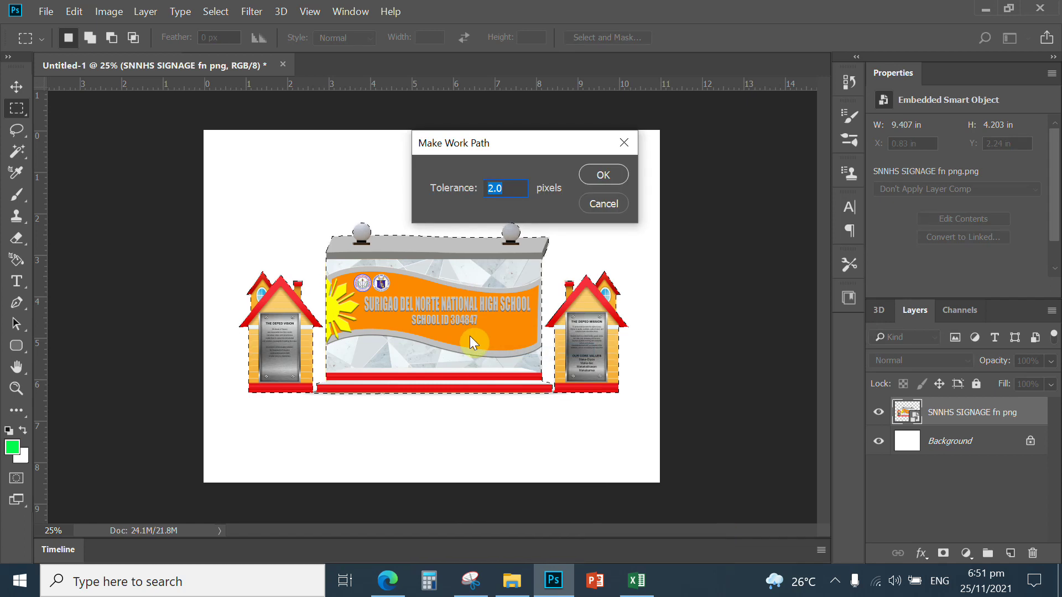
left_click(606, 177)
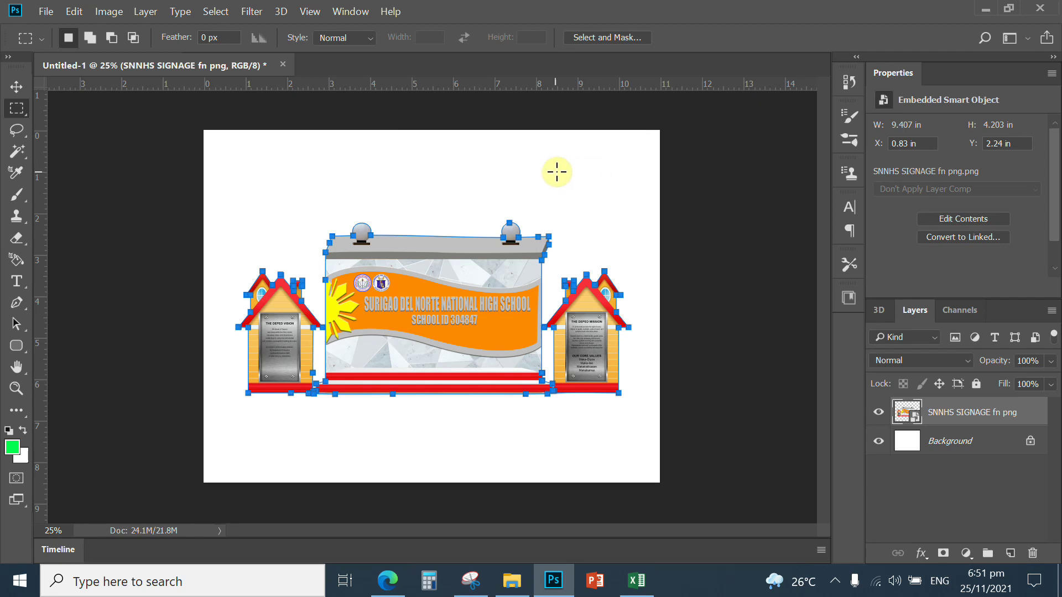
Apply 3D > New 3D Extrusion from Selected Layer to the signage layer.
left_click(288, 18)
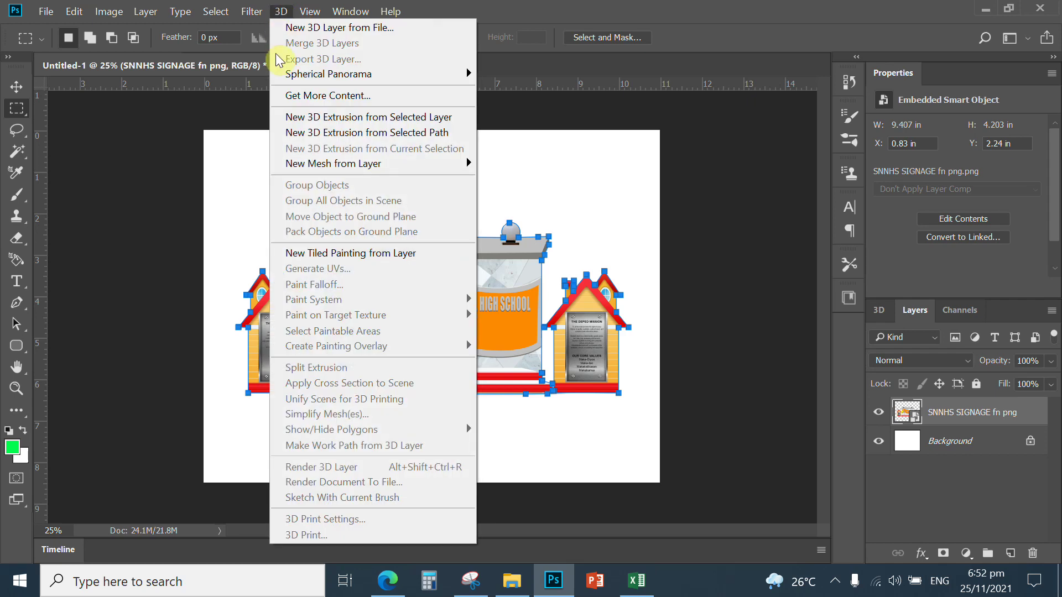
left_click(317, 120)
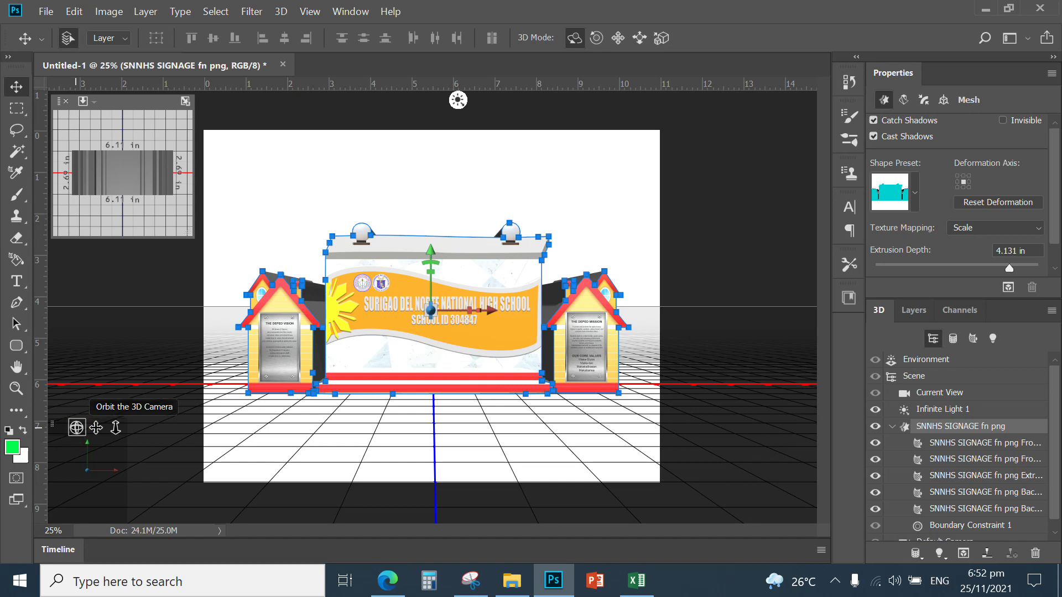
Orbit the view and set the signage's extrusion depth to -1.103 in.
mouse_move(77, 427)
left_mouse_down()
mouse_move(75, 441)
mouse_move(90, 407)
mouse_move(95, 434)
left_mouse_up()
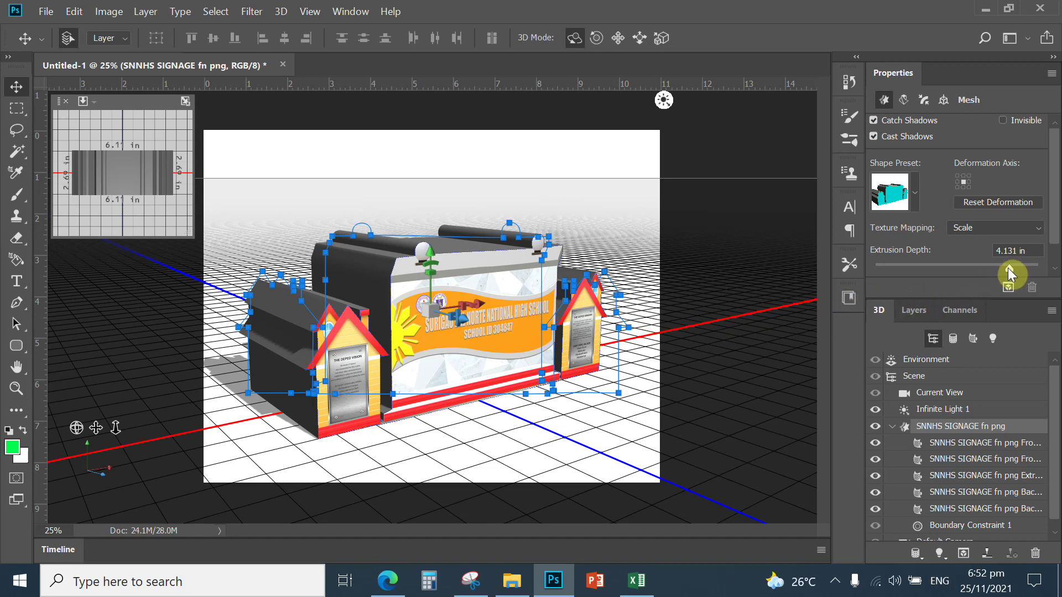
left_click_drag(1008, 267, 1001, 270)
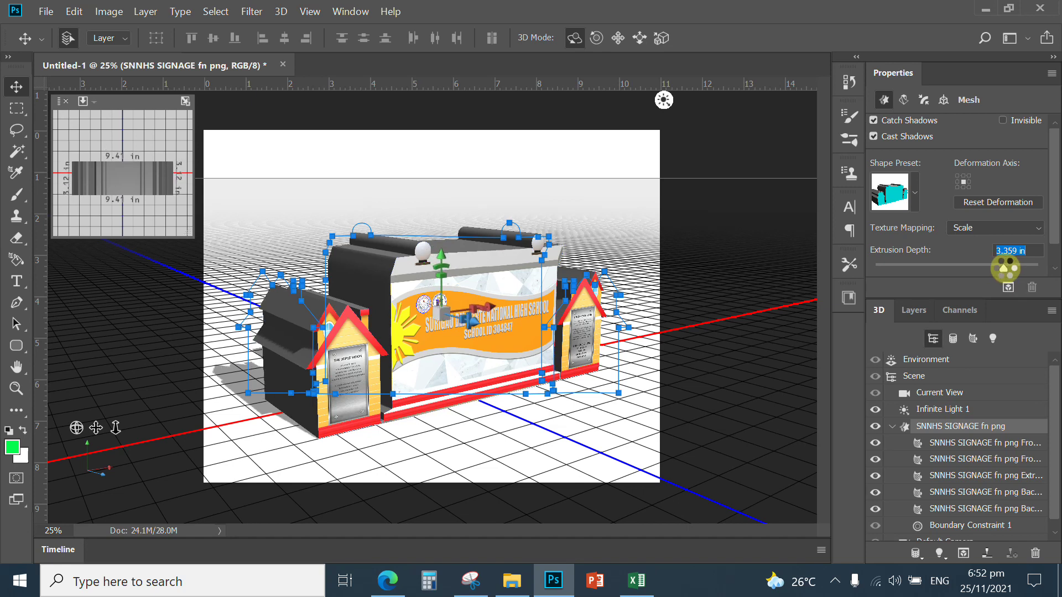
mouse_move(1000, 269)
left_mouse_down()
mouse_move(923, 269)
mouse_move(951, 267)
mouse_move(940, 267)
left_mouse_up()
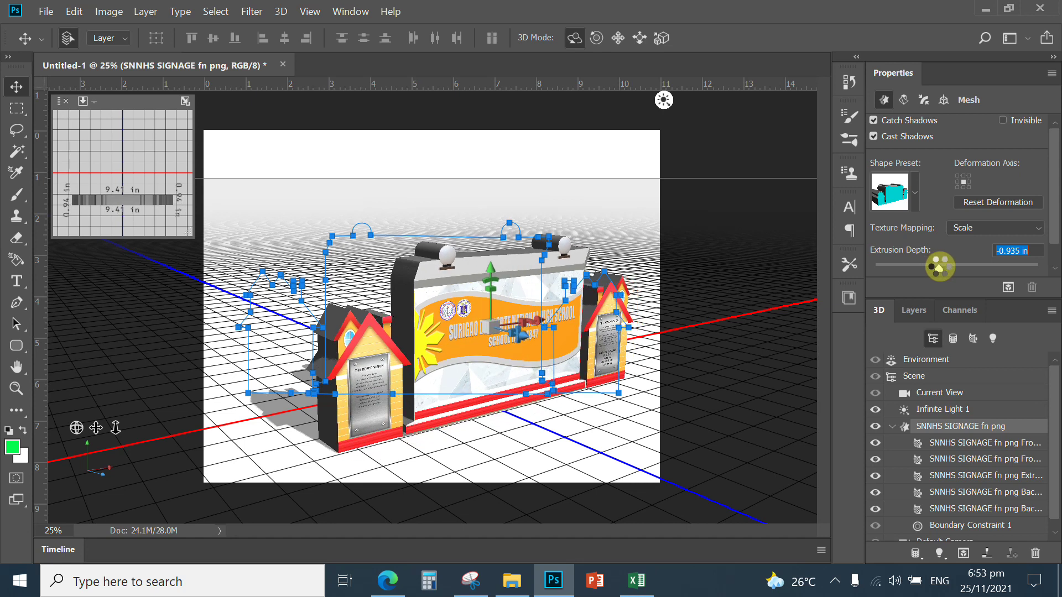
left_click_drag(940, 267, 937, 266)
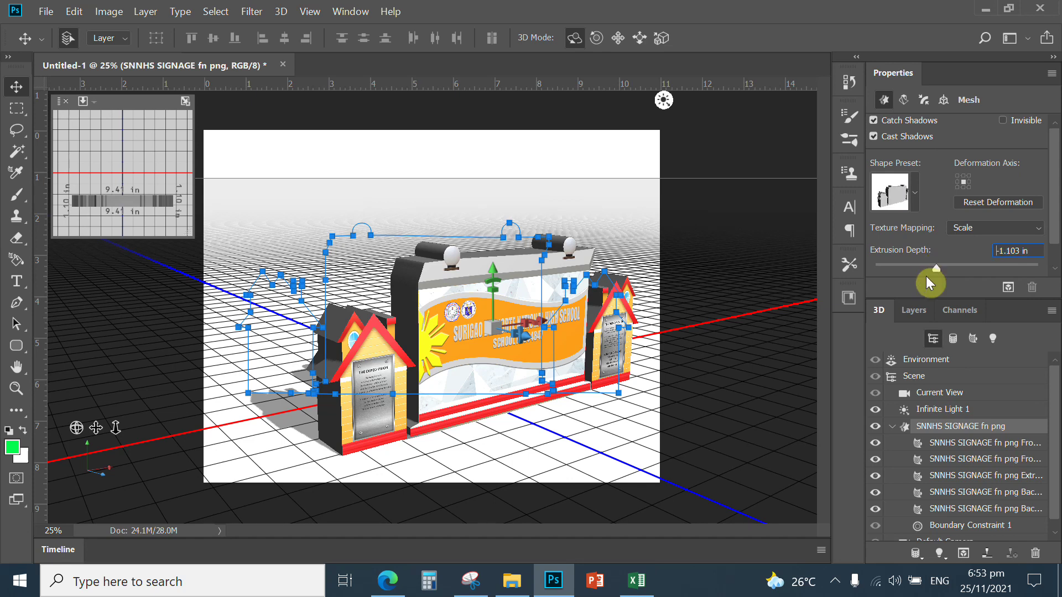
left_click(927, 277)
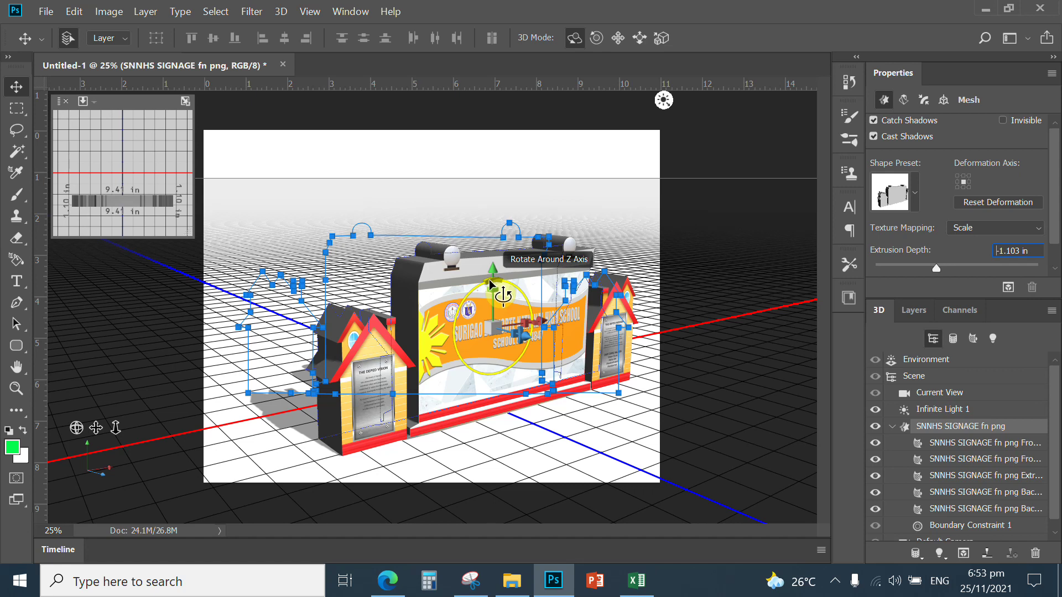
Rotate the signage around Z, shift it along Y and X, then spin it around X to about 360.2°.
mouse_move(489, 280)
left_mouse_down()
mouse_move(734, 423)
mouse_move(472, 275)
mouse_move(507, 256)
left_mouse_up()
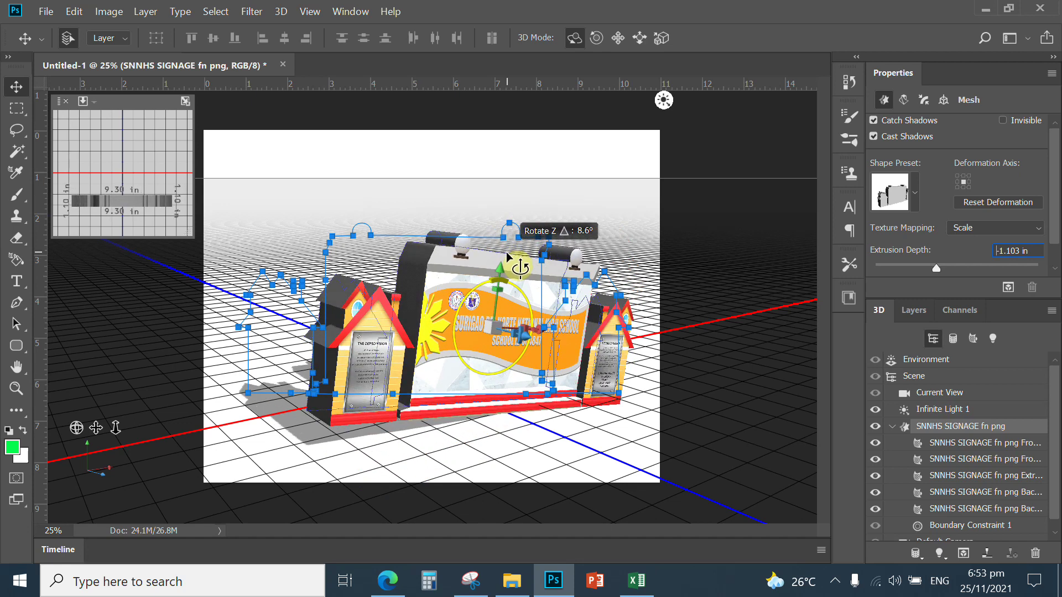
left_click_drag(507, 255, 494, 255)
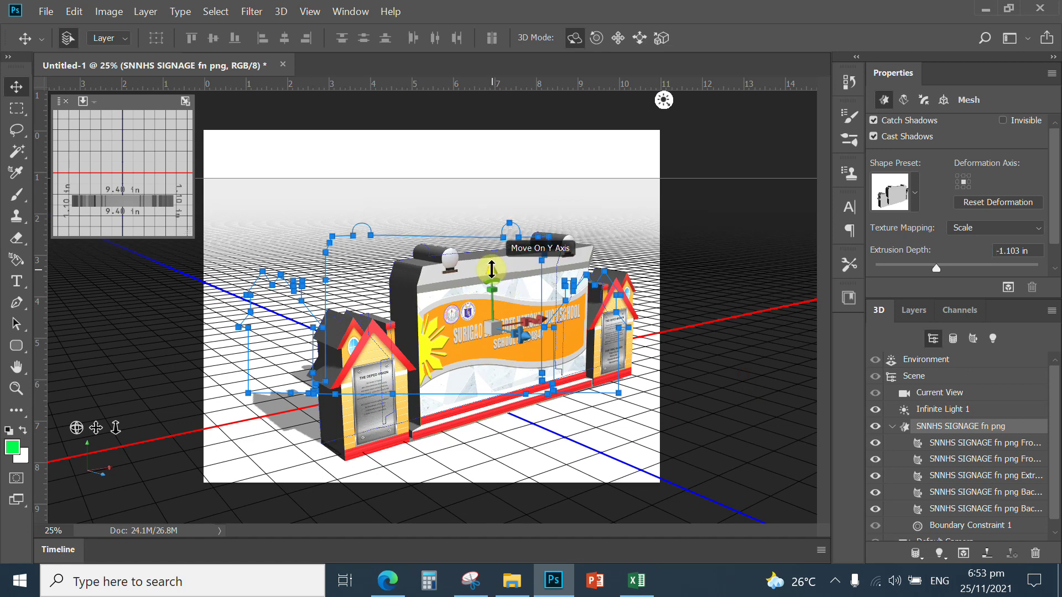
left_click_drag(492, 276, 738, 404)
mouse_move(491, 266)
left_mouse_down()
mouse_move(493, 226)
mouse_move(486, 260)
mouse_move(605, 337)
left_mouse_up()
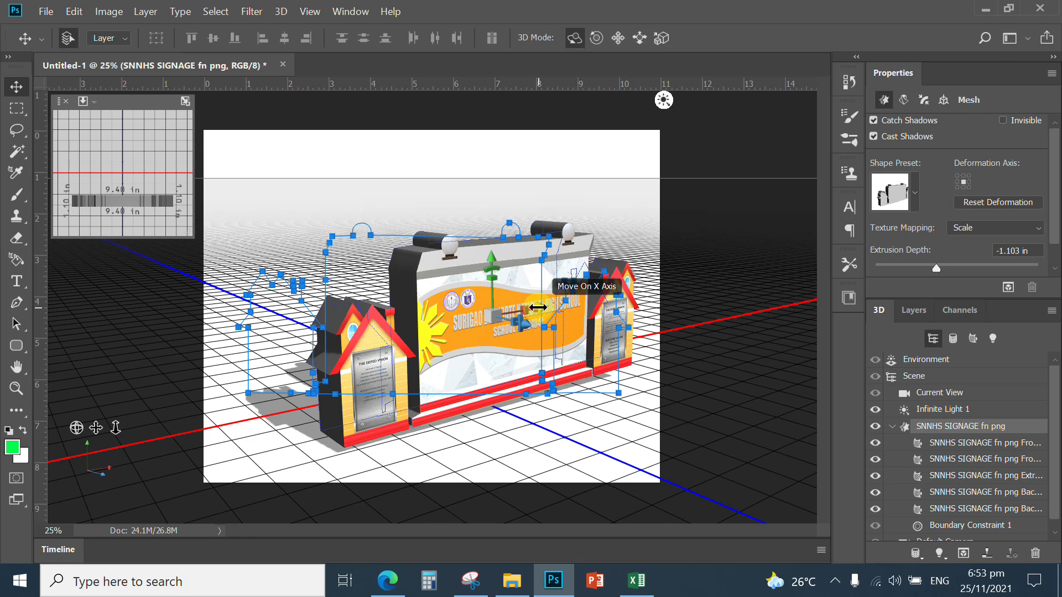
mouse_move(537, 307)
left_mouse_down()
mouse_move(569, 303)
mouse_move(510, 312)
left_mouse_up()
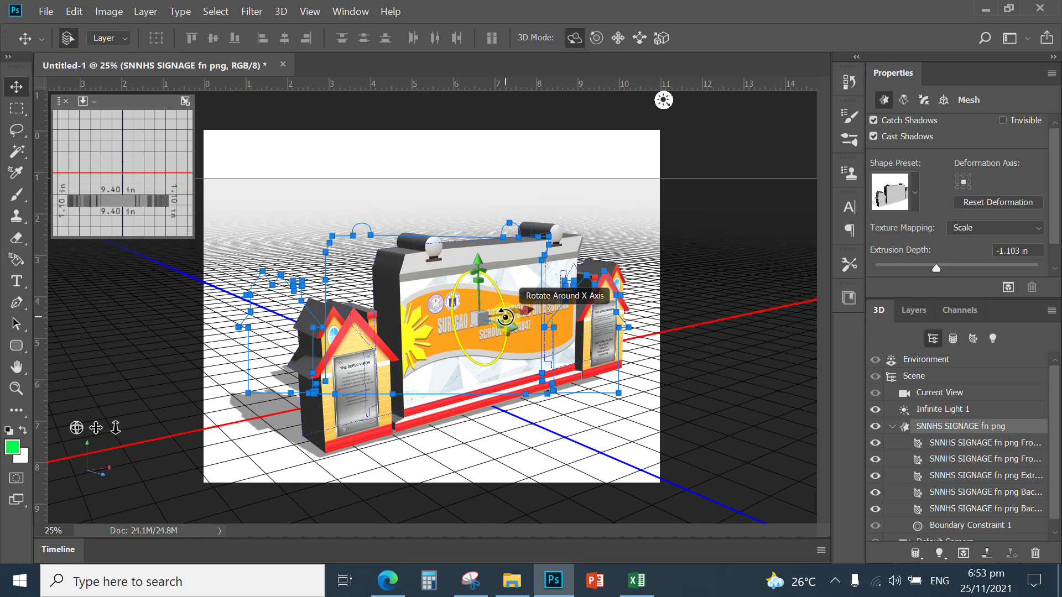
mouse_move(505, 322)
left_mouse_down()
mouse_move(506, 376)
mouse_move(452, 254)
mouse_move(466, 344)
mouse_move(479, 352)
mouse_move(474, 284)
mouse_move(492, 312)
left_mouse_up()
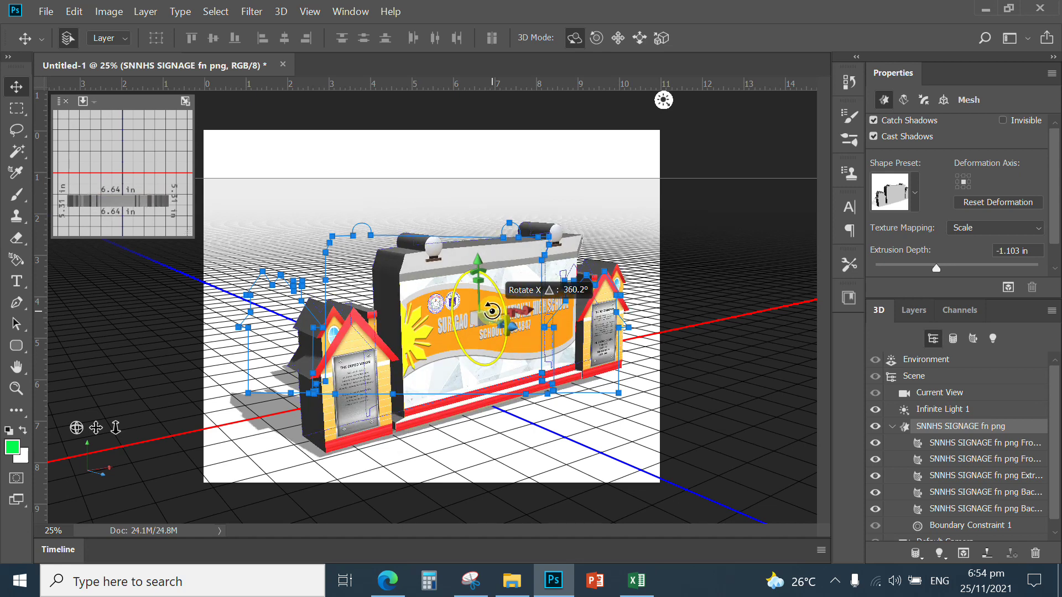